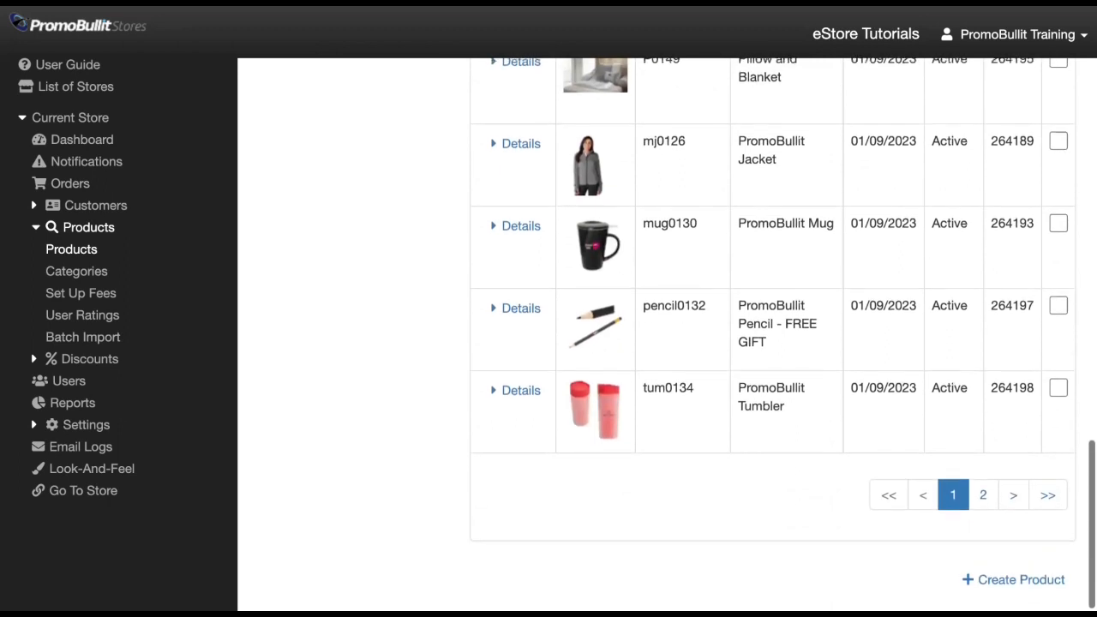
- Start a new product and name it "PromoBullit T-Shirt" in English and "T-Shirt PromoBullit" in French
left_click(1035, 586)
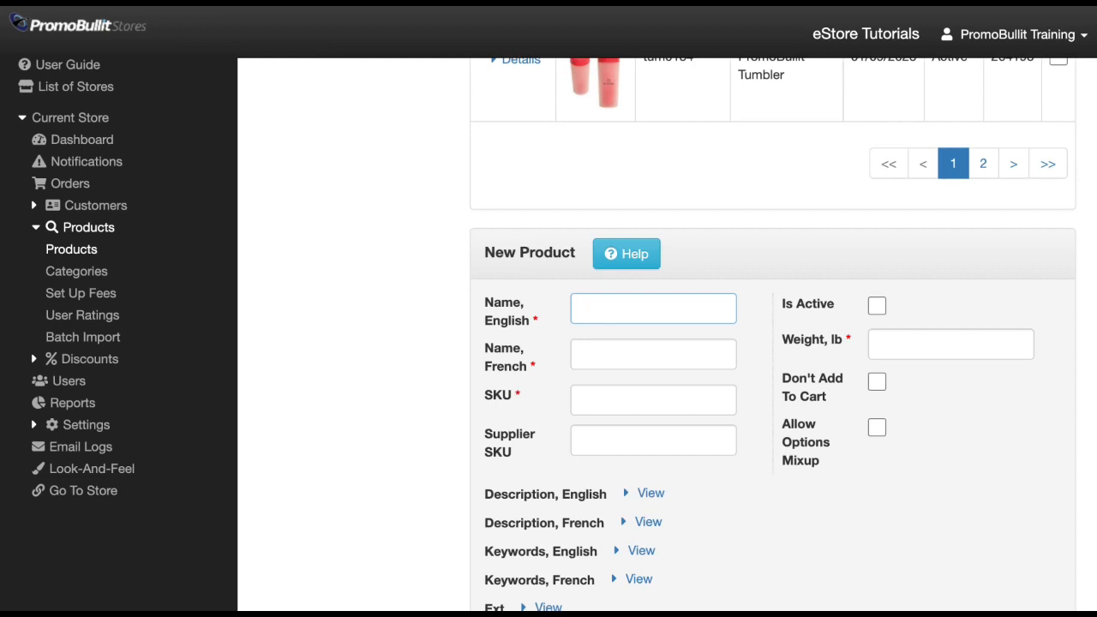
scroll(771, 335, "down", 3)
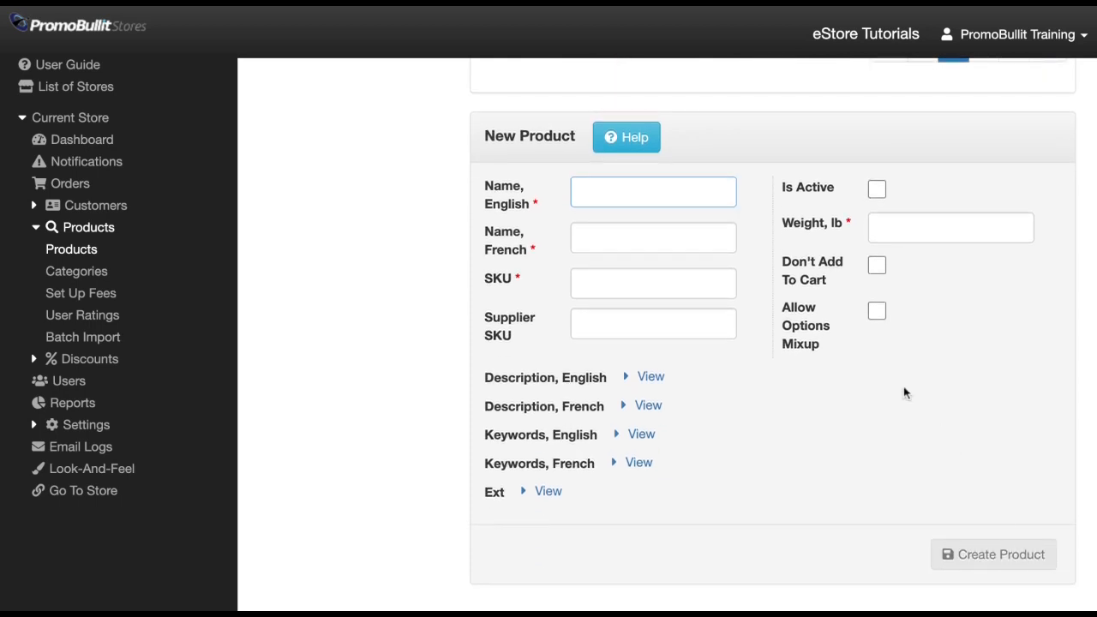
left_click(643, 199)
left_click(646, 215)
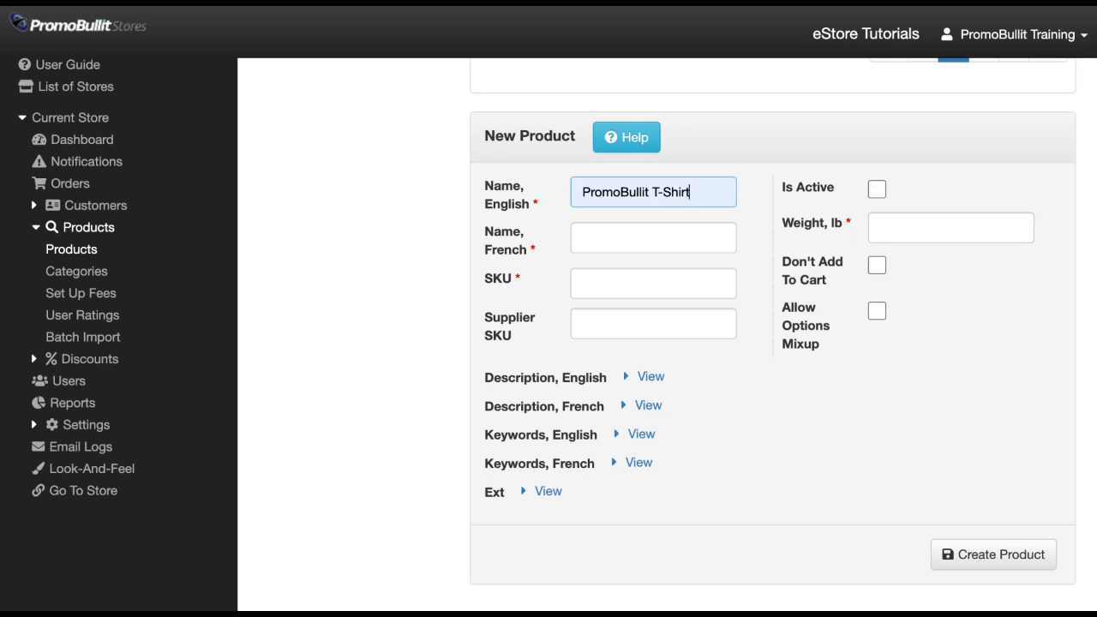
left_click(656, 243)
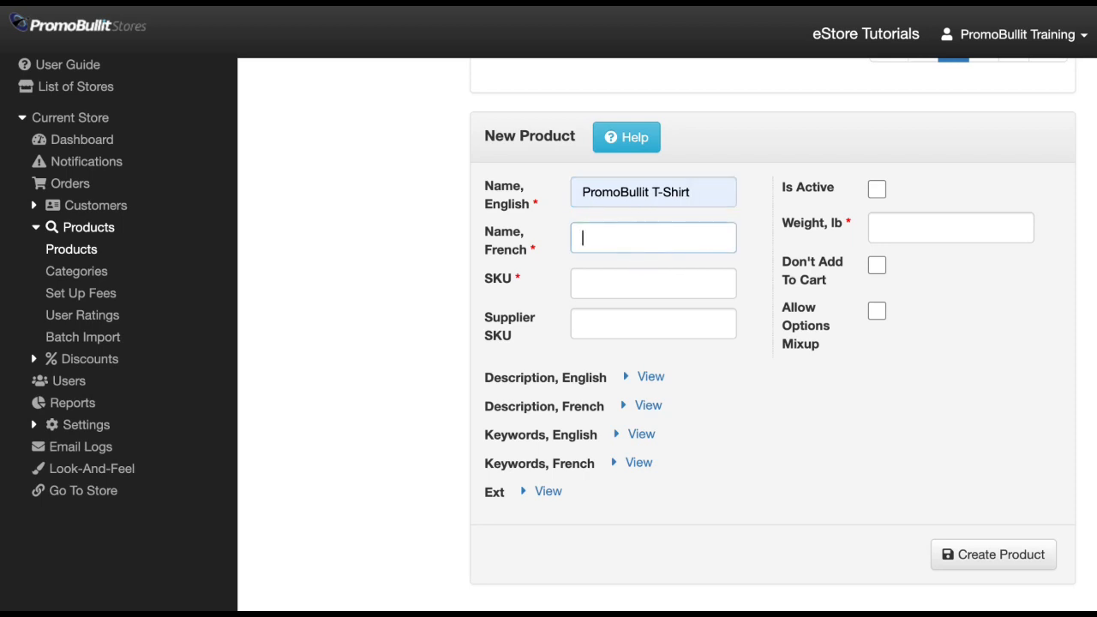
type("T-Shirt PromoBullit")
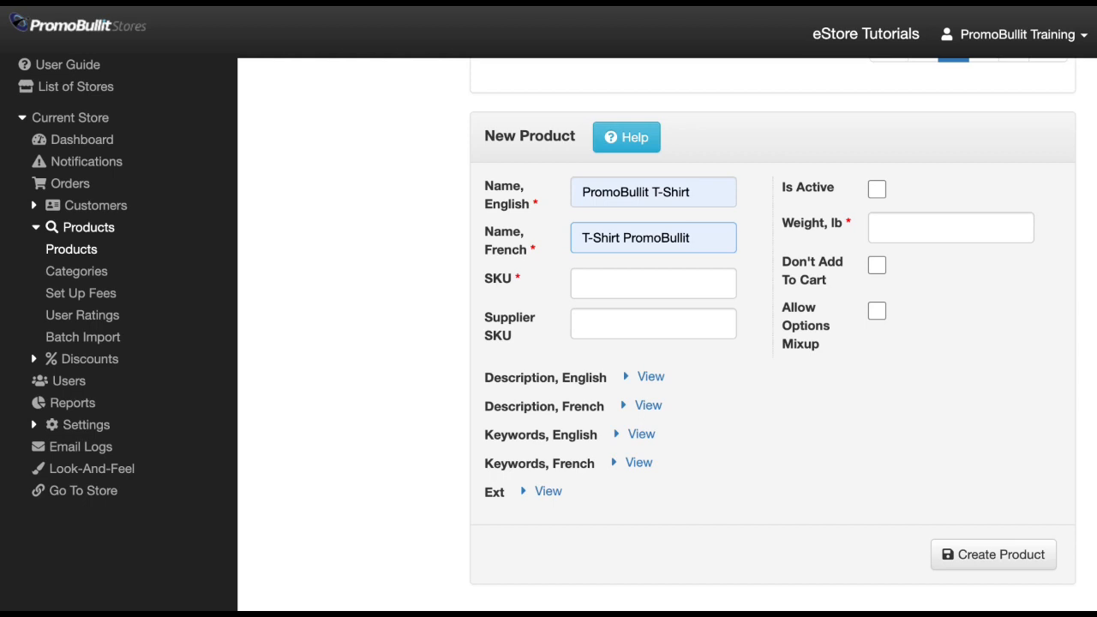
- Enter ts1004 as the new product's SKU and set its weight to 0.3 lb
left_click(660, 286)
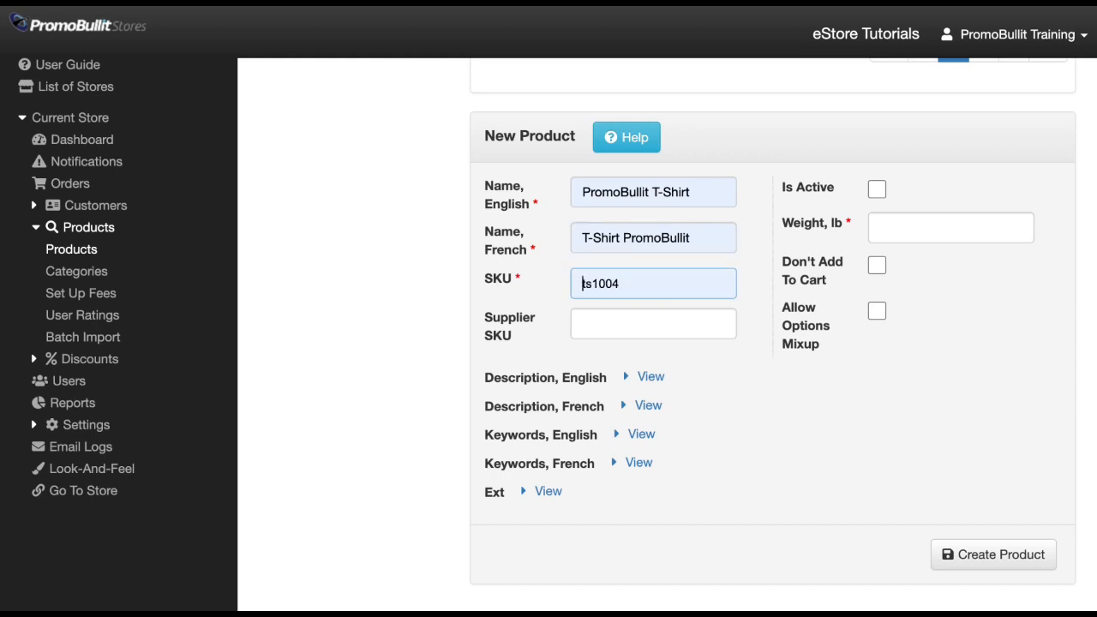
left_click(663, 324)
left_click(908, 227)
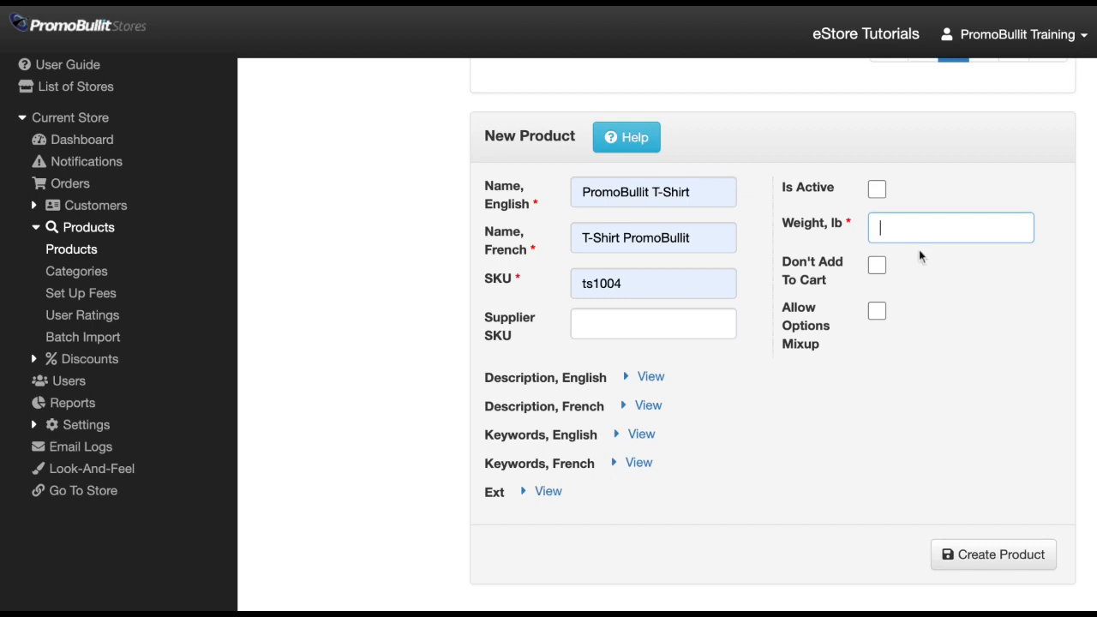
type("0.3")
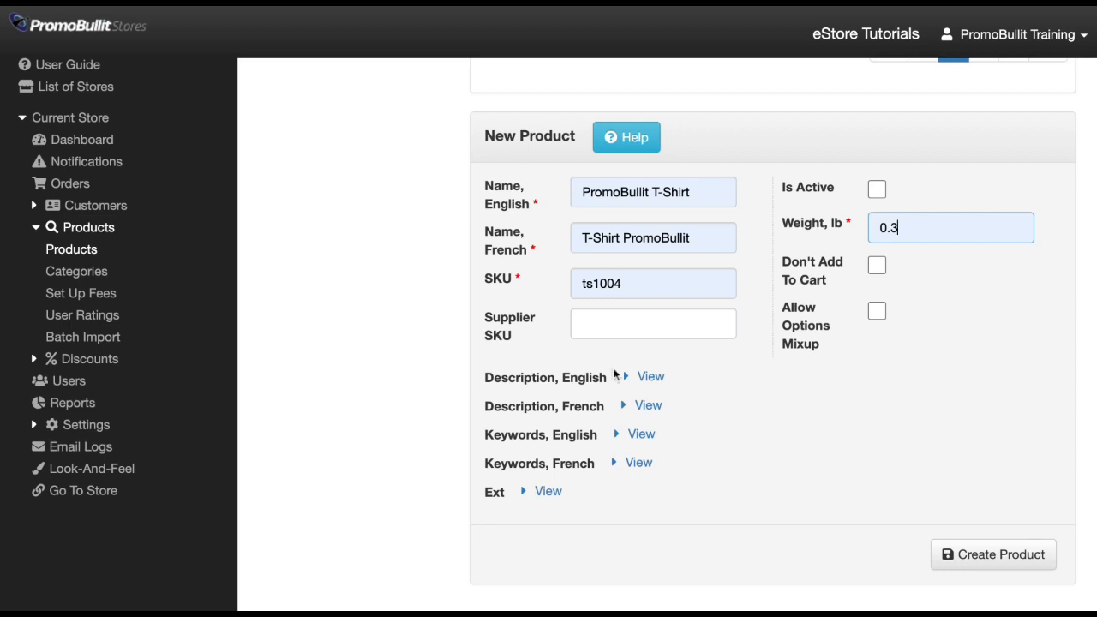
- Expand the English description, English keywords and Ext fields of the new product to examine them
left_click(572, 388)
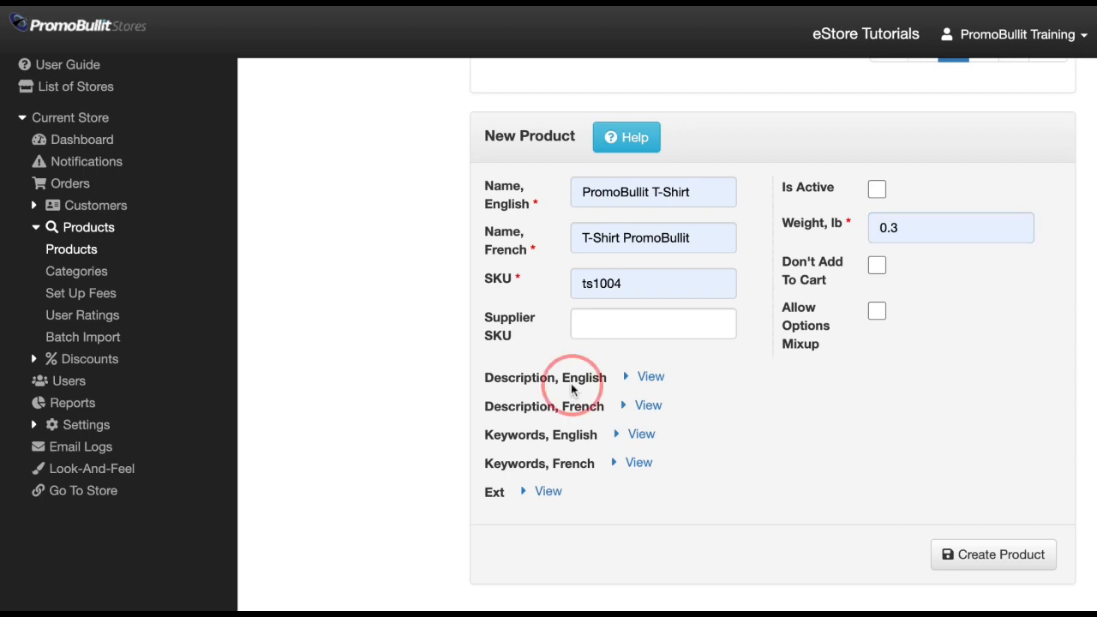
left_click(639, 379)
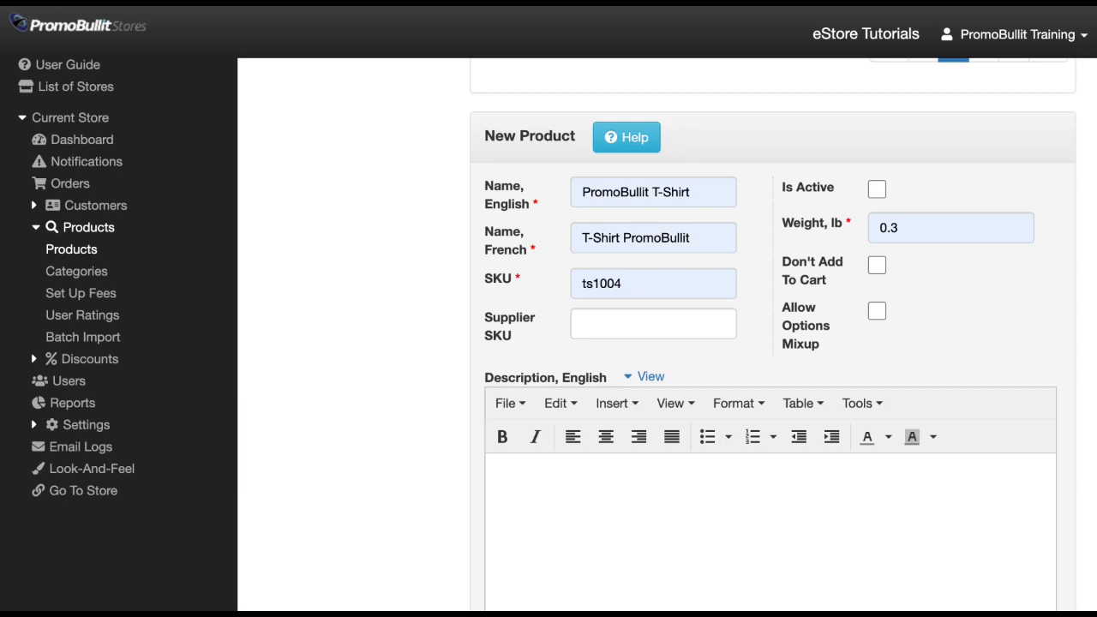
scroll(650, 193, "down", 5)
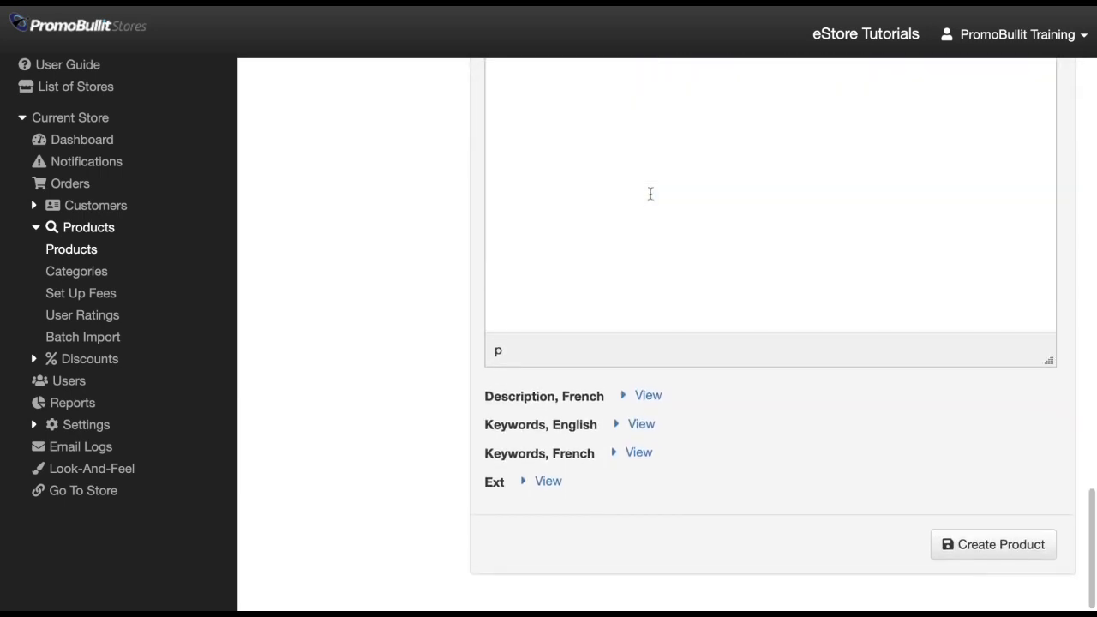
left_click(638, 424)
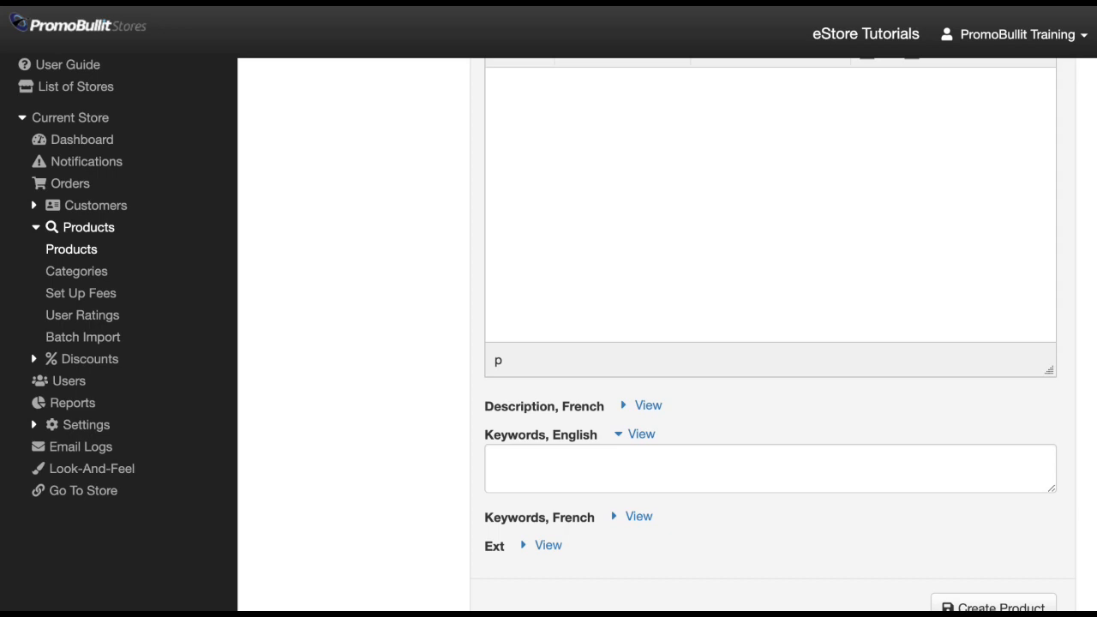
left_click(549, 546)
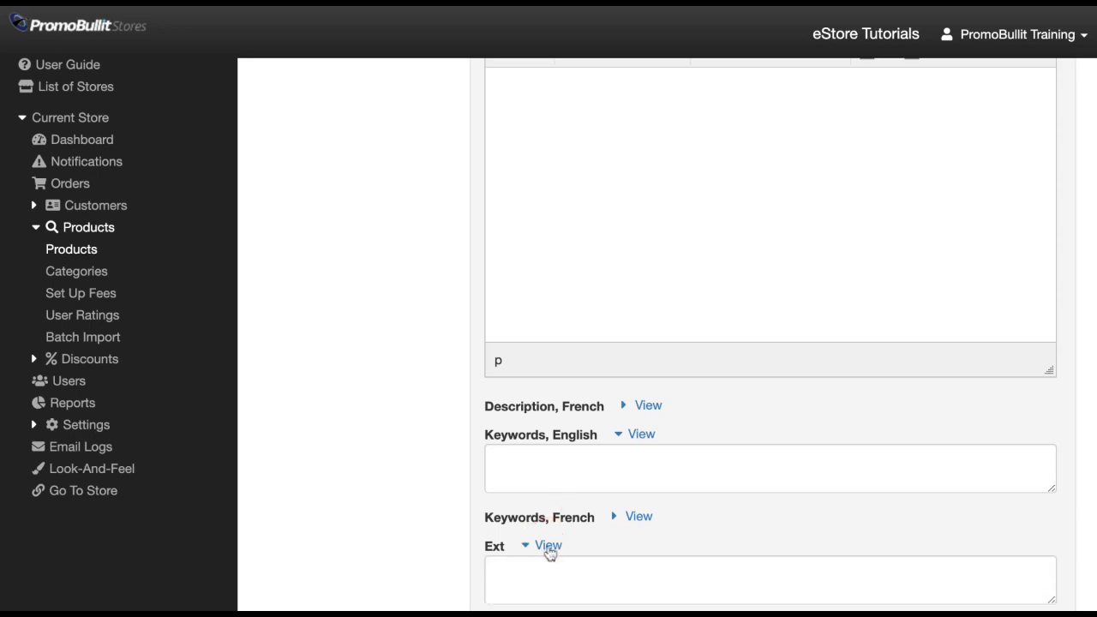
scroll(550, 554, "down", 2)
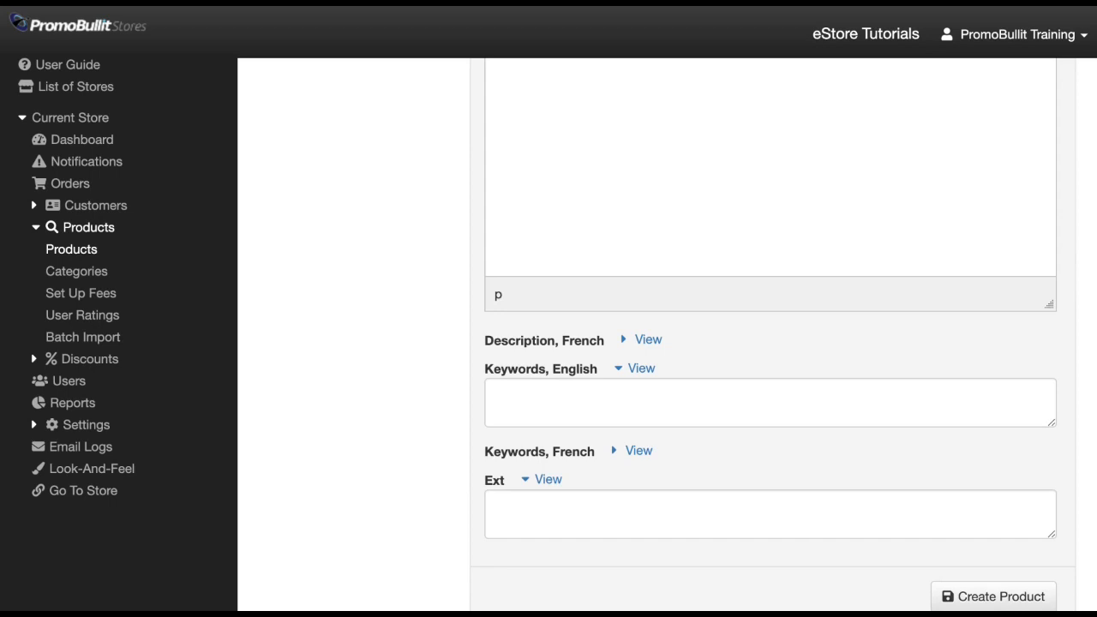
- Create the product and open the details of the new ts1004 entry in the product list
scroll(771, 429, "down", 1)
left_click(990, 561)
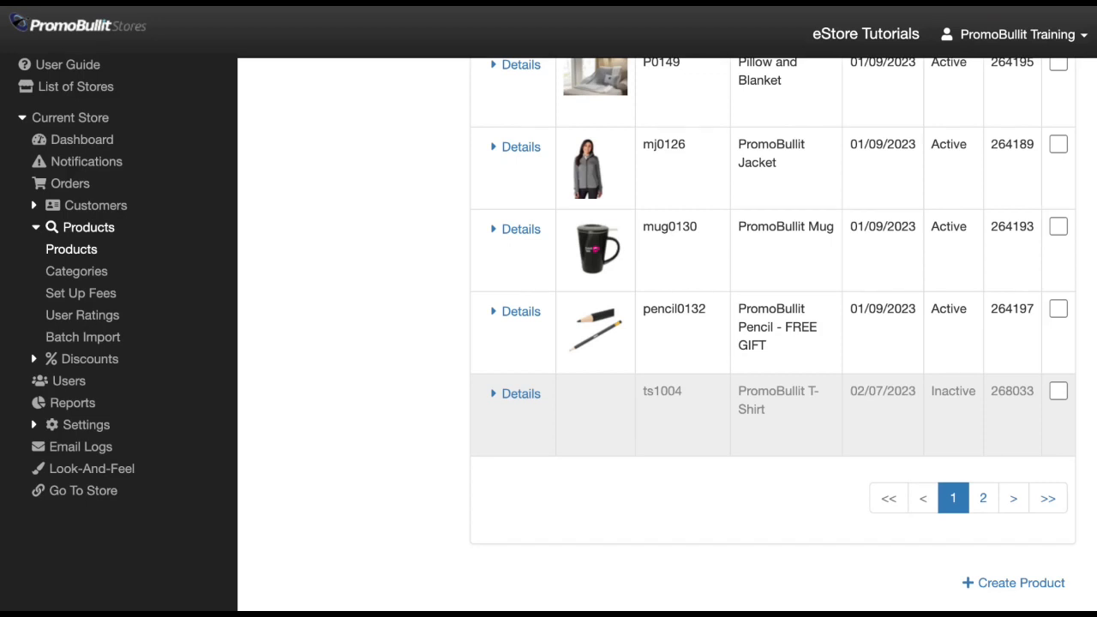
left_click(520, 399)
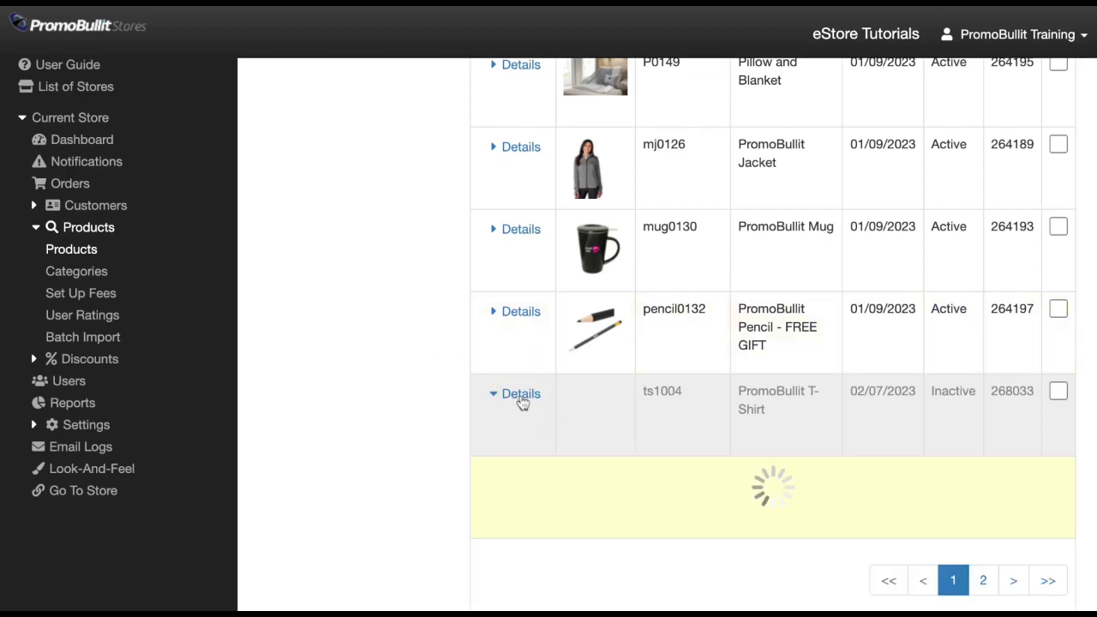
- Review the T-shirt's product settings, including the CasePack help and the list of additional sections
scroll(519, 399, "down", 5)
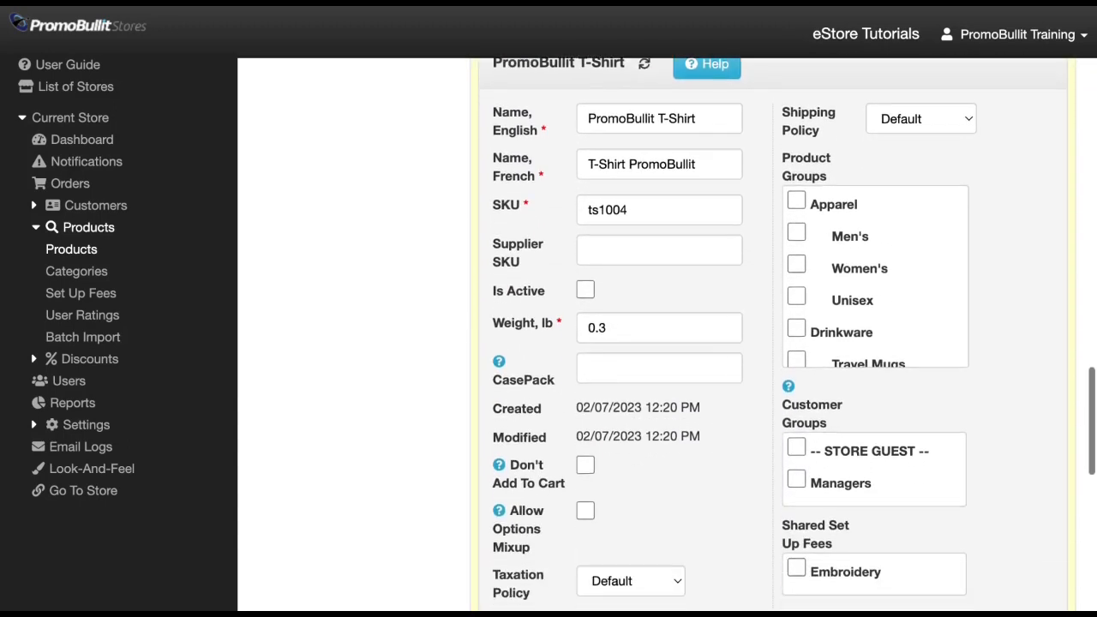
scroll(771, 334, "up", 1)
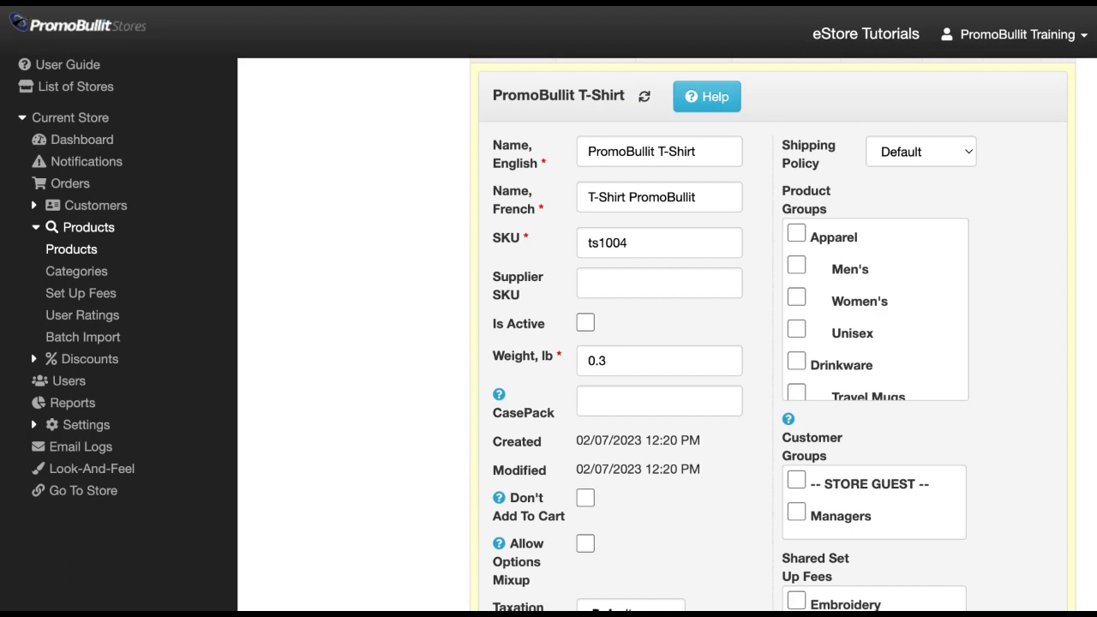
scroll(599, 343, "down", 4)
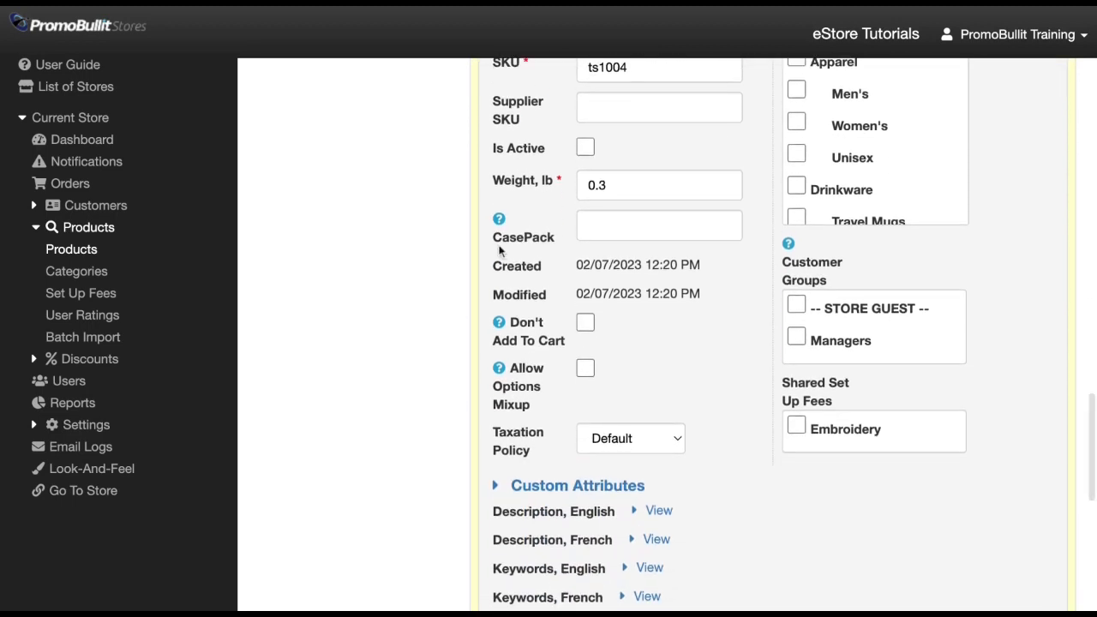
mouse_move(499, 222)
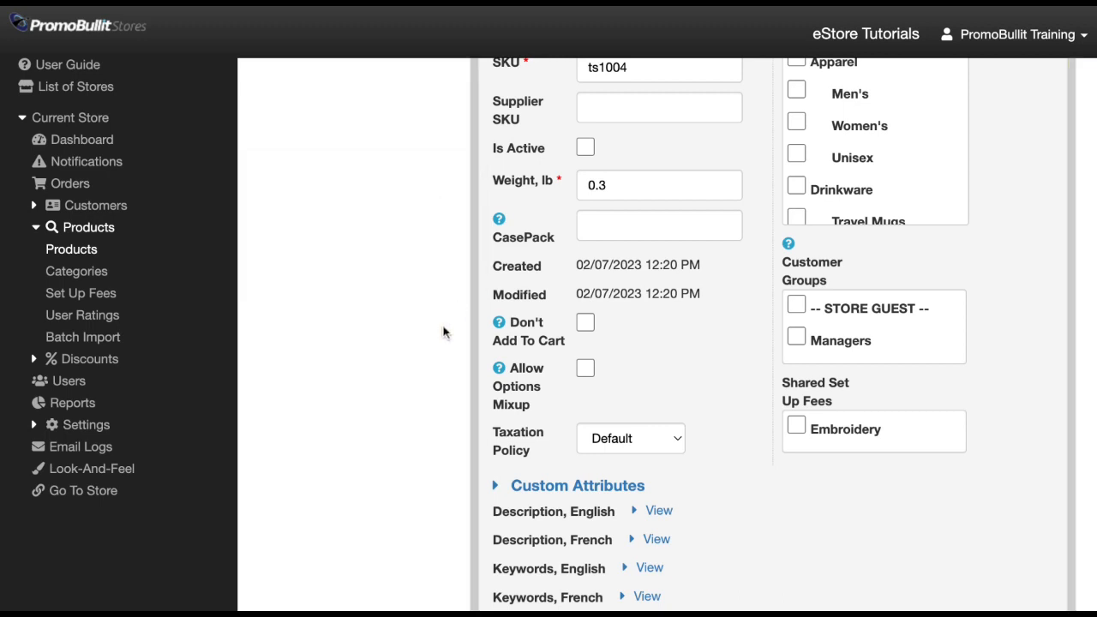
scroll(779, 334, "down", 2)
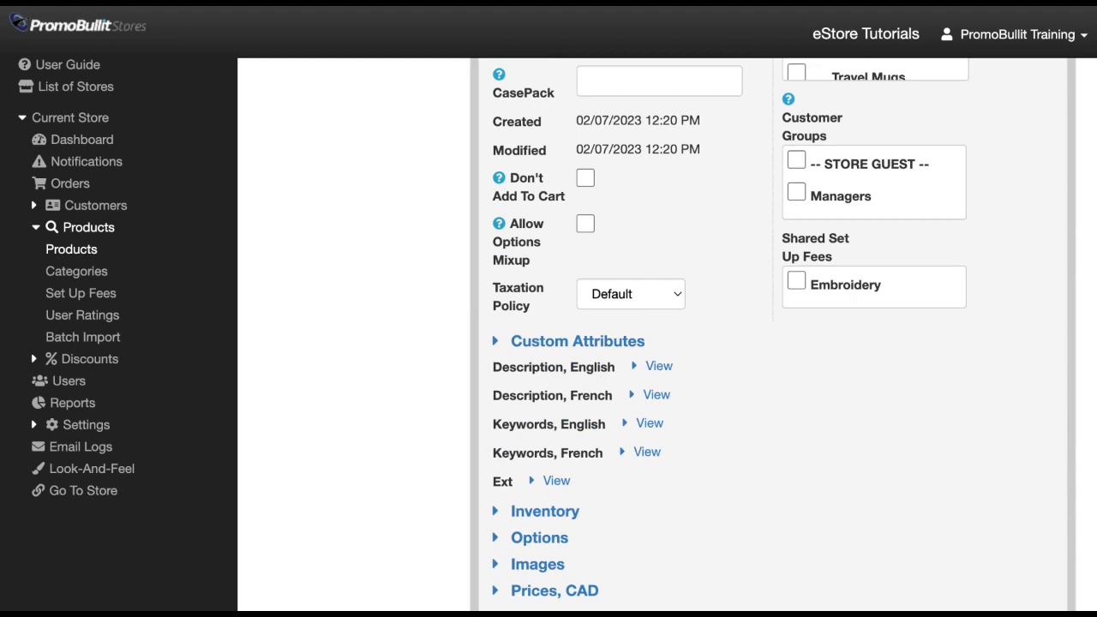
scroll(779, 334, "down", 5)
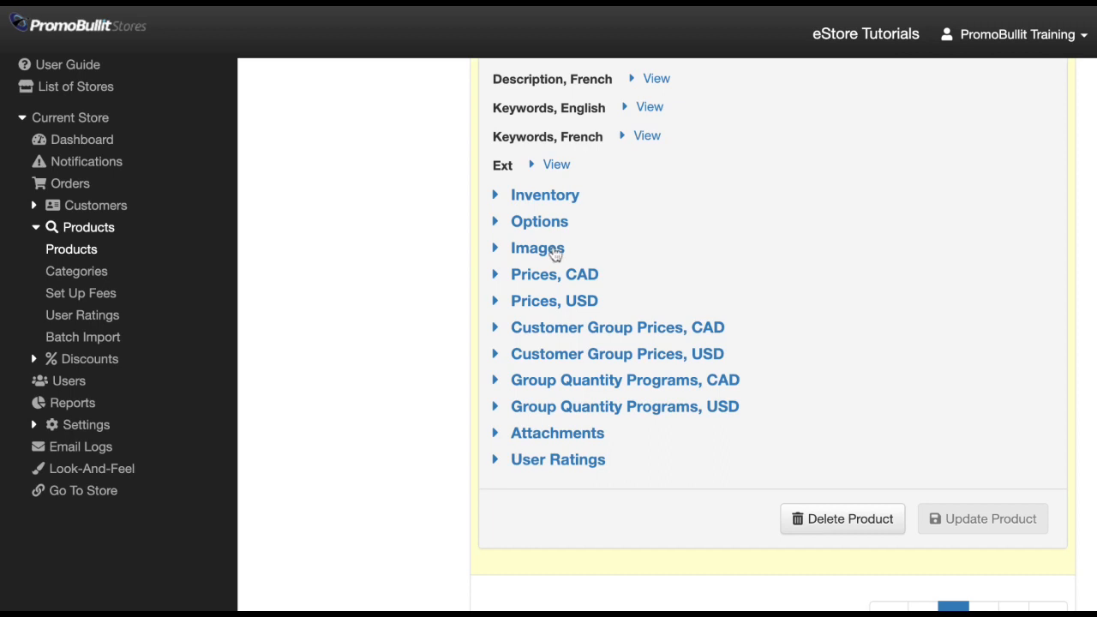
- Add the T-shirt sample JPEG as the product's first image, without titles
left_click(553, 251)
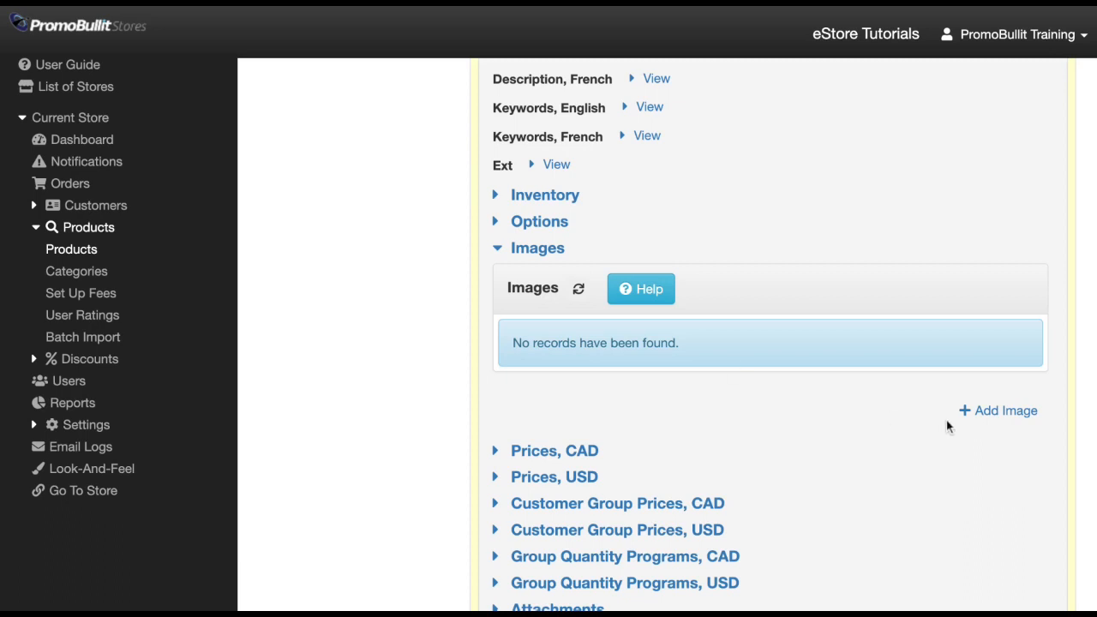
left_click(1011, 413)
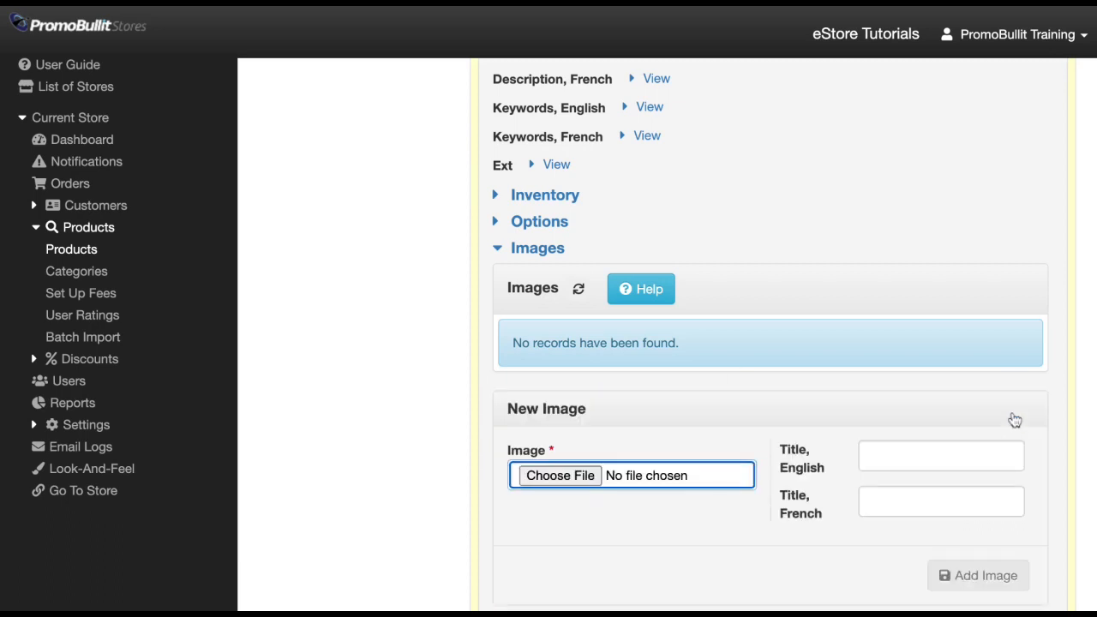
scroll(757, 397, "down", 5)
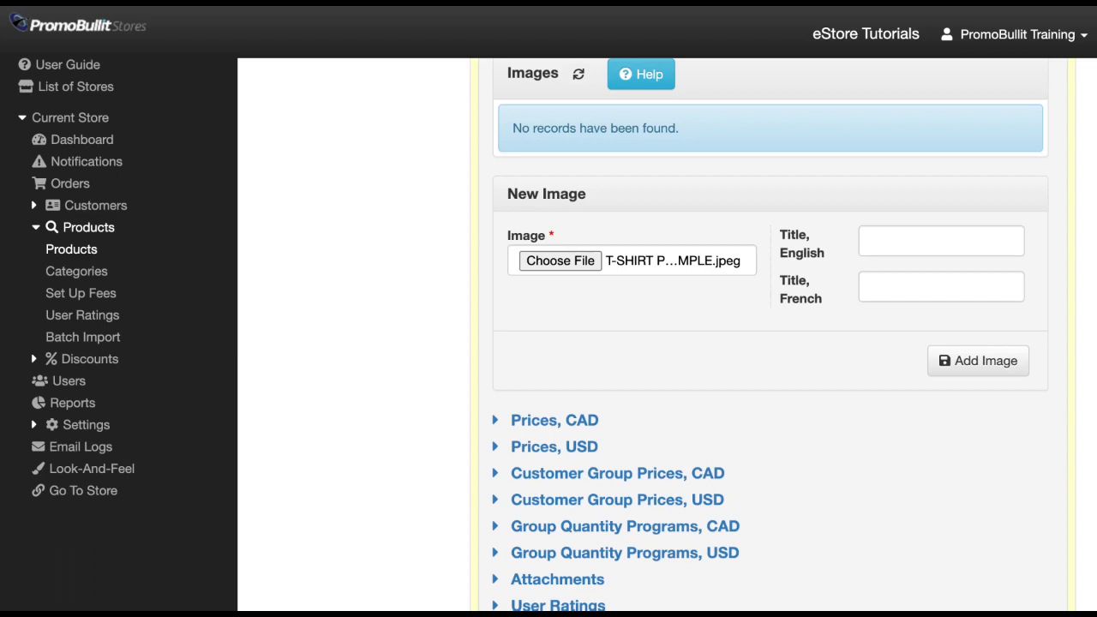
left_click(963, 361)
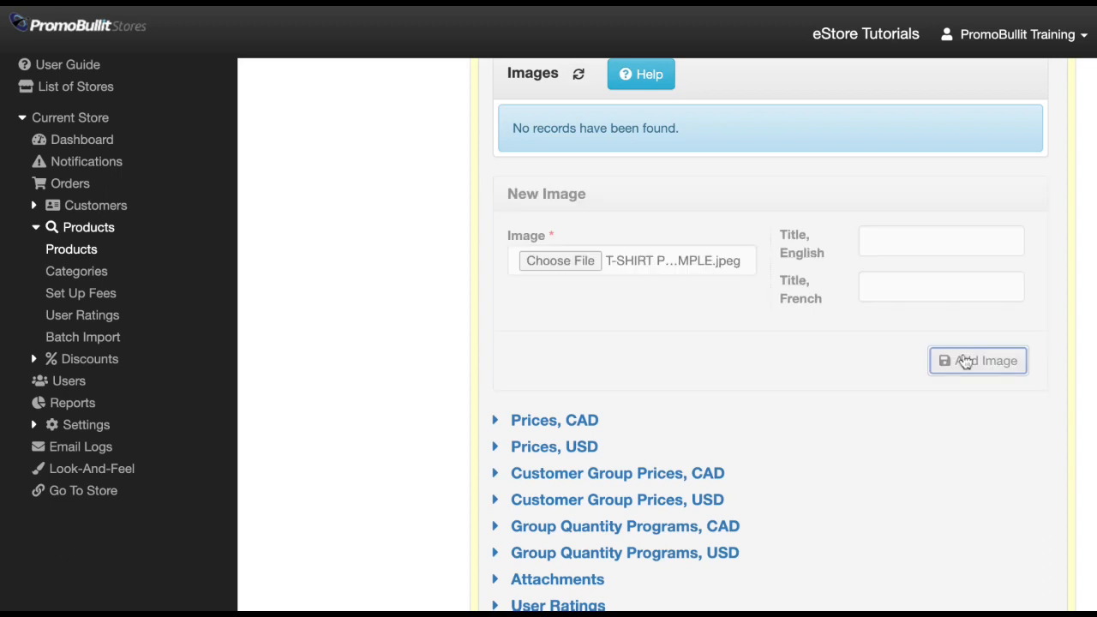
- Add polo_mens.jpg as a second product image and move the teal T-shirt image below it
scroll(962, 360, "up", 2)
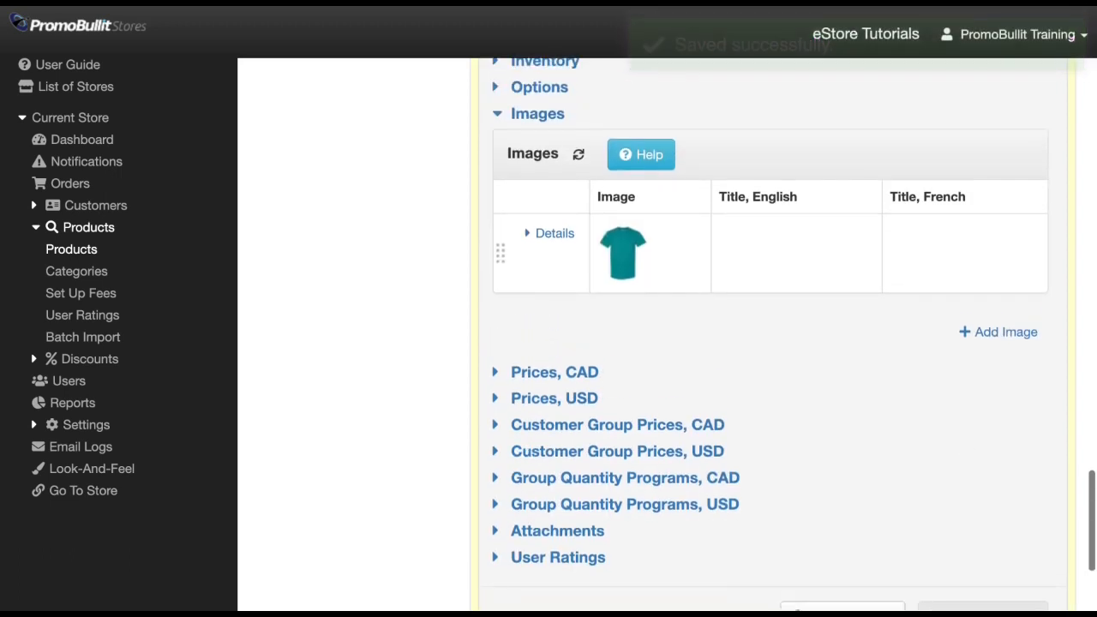
left_click(990, 336)
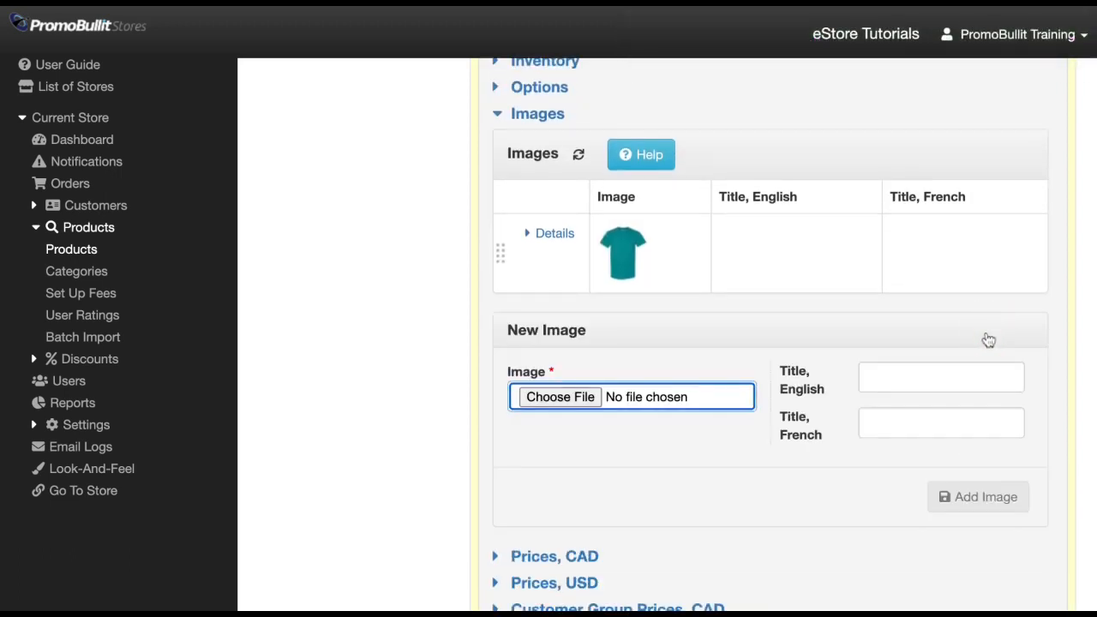
left_click(585, 399)
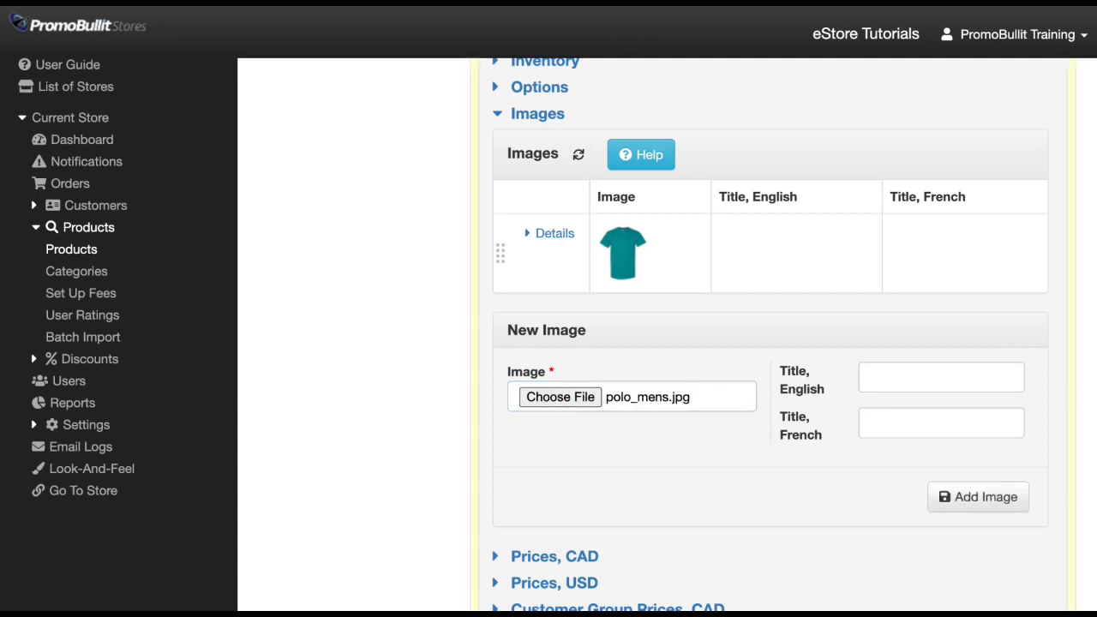
left_click(975, 503)
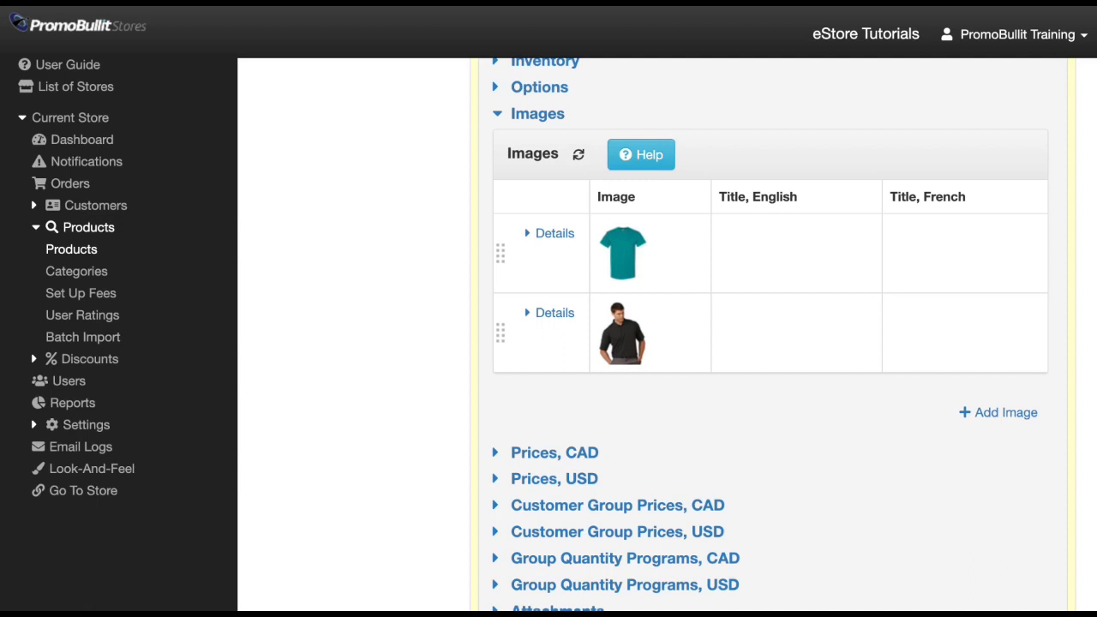
left_click_drag(557, 265, 562, 340)
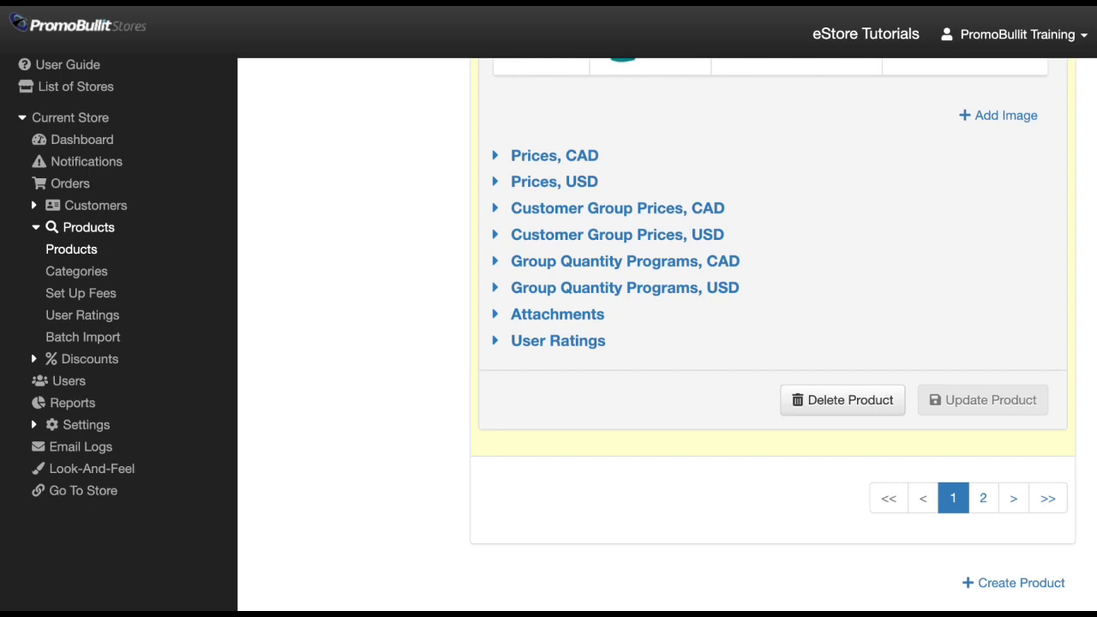
- Open the product's CAD prices with the form for adding a price
left_click(540, 158)
scroll(529, 229, "down", 4)
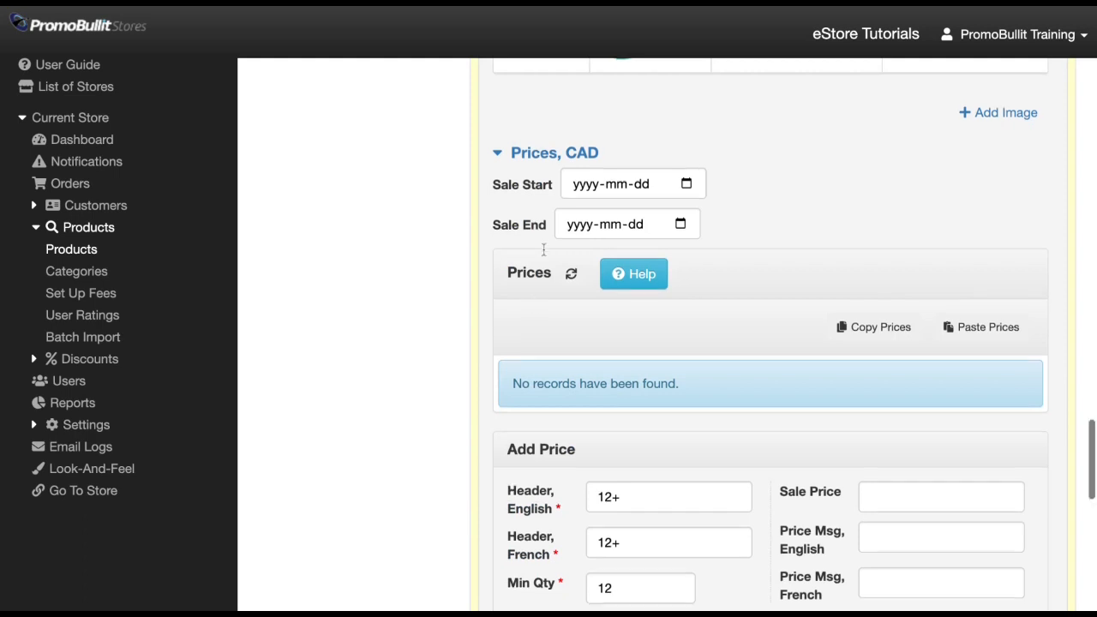